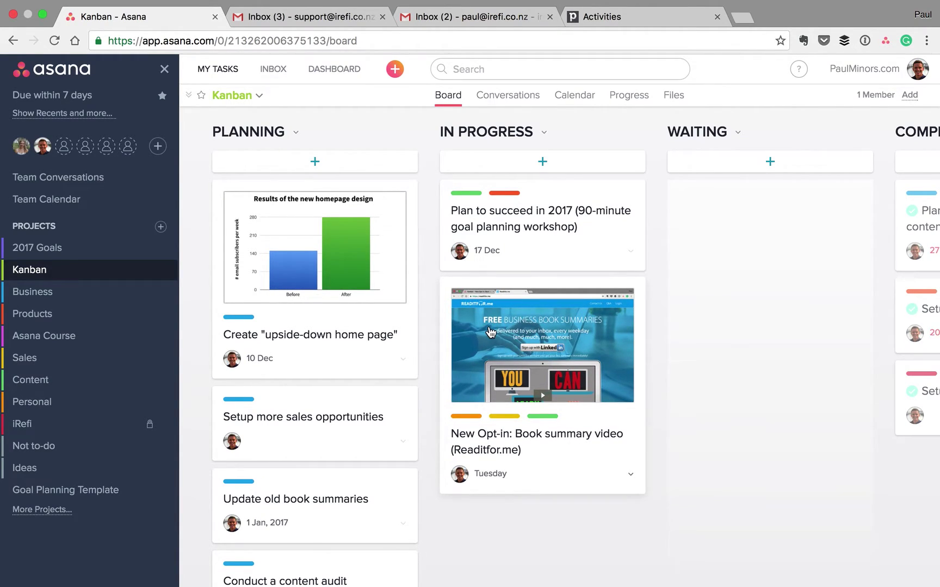
# Step: Scan the Kanban board, then switch to the Business project's task list
pyautogui.hscroll(5, 495, 326)
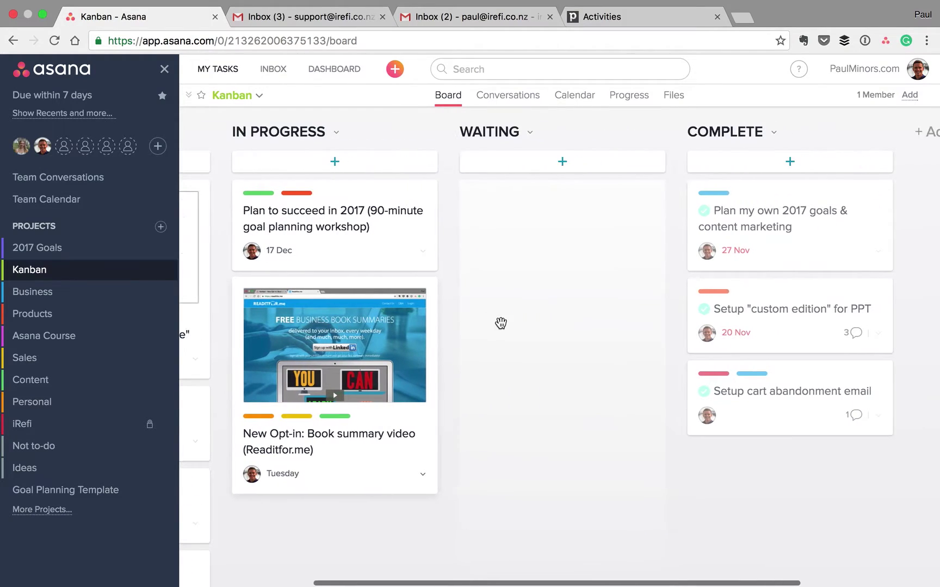
pyautogui.hscroll(-5, 500, 325)
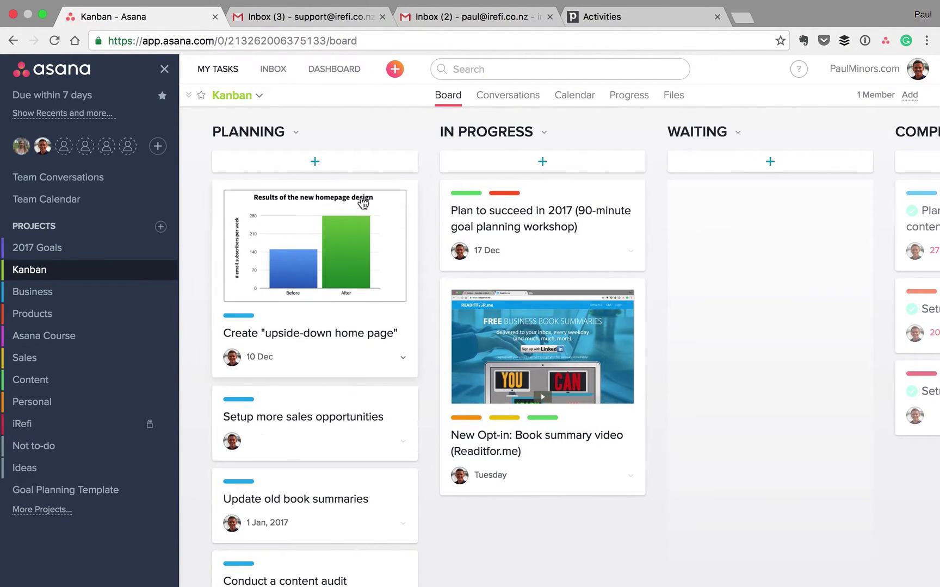
pyautogui.scroll(-1, 367, 304)
pyautogui.scroll(-2, 367, 304)
pyautogui.scroll(3, 368, 304)
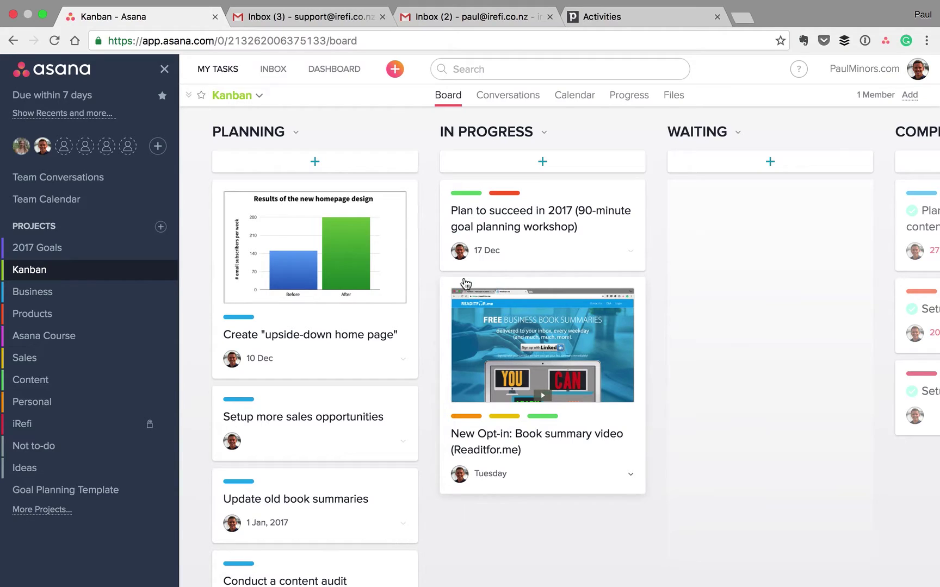
pyautogui.click(112, 297)
pyautogui.click(112, 297)
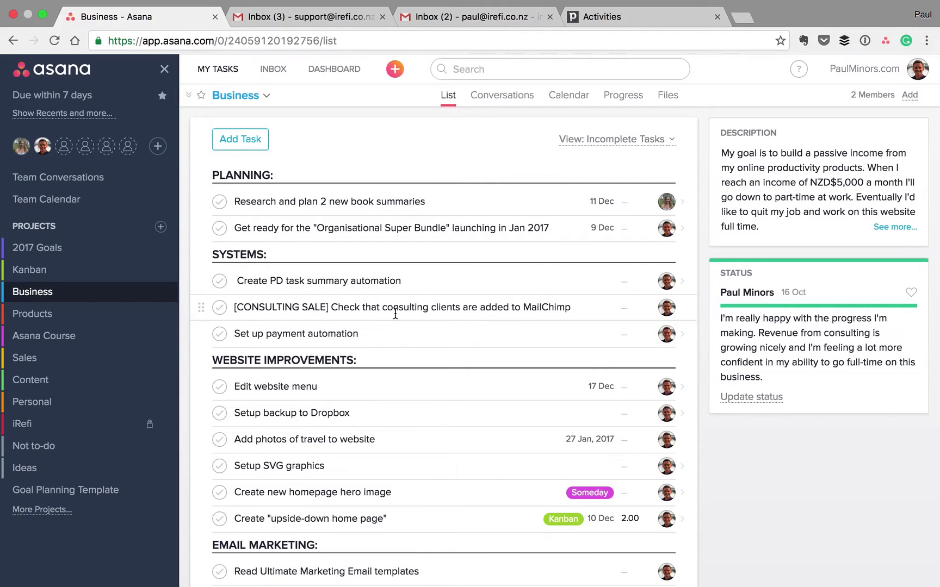
# Step: Browse the Business project's tasks, then return to the Kanban board
pyautogui.scroll(-5, 409, 331)
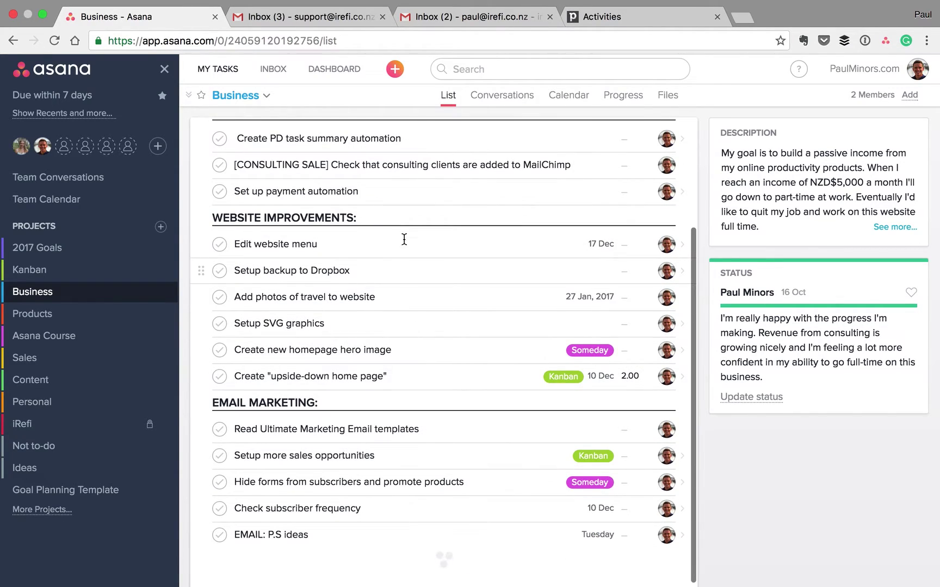
pyautogui.scroll(5, 404, 239)
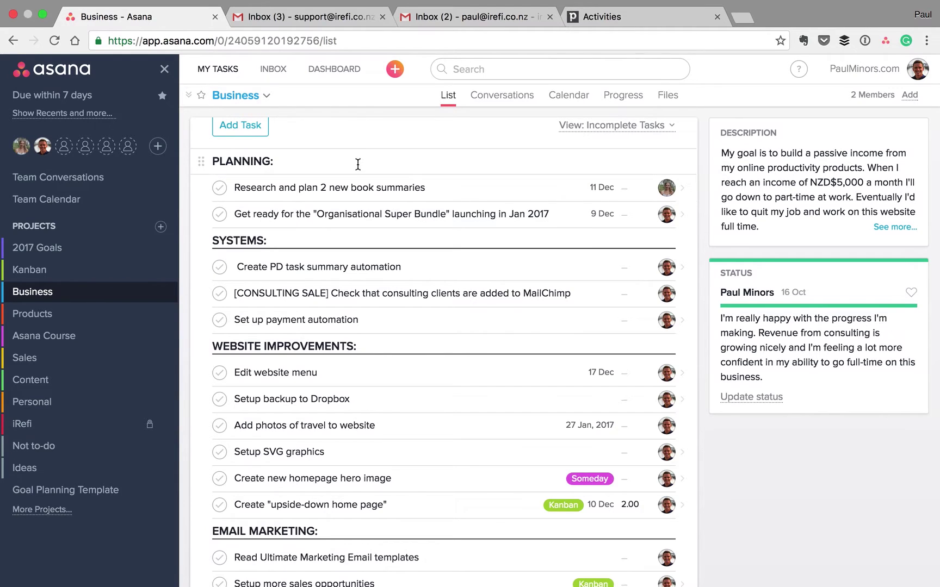
pyautogui.scroll(-7, 369, 266)
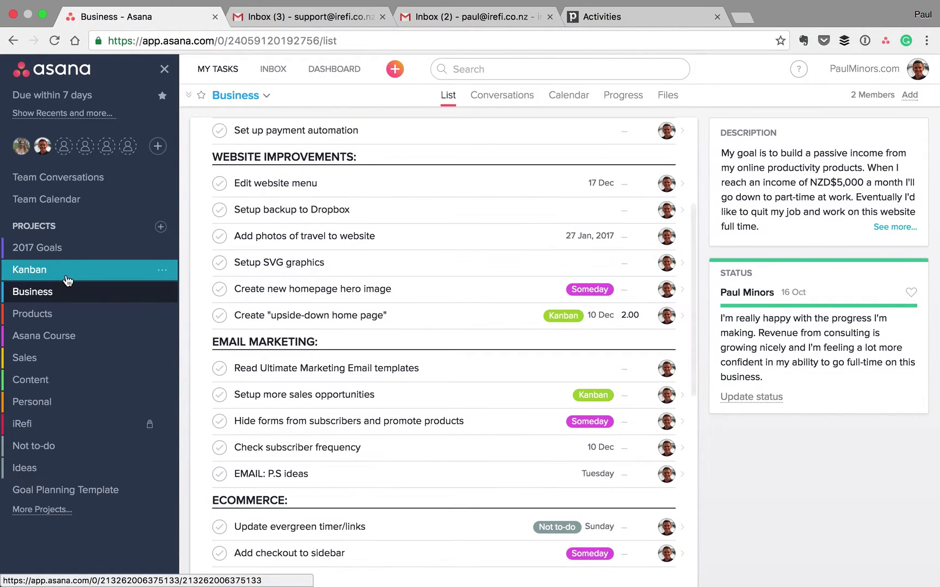
pyautogui.click(66, 272)
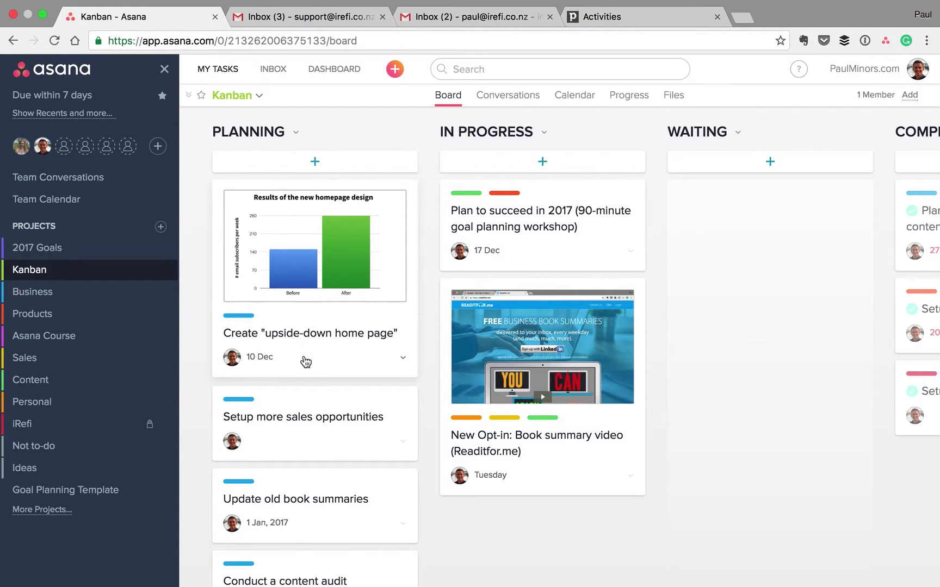
# Step: Scroll across the Kanban board's columns to review the cards
pyautogui.moveTo(307, 584)
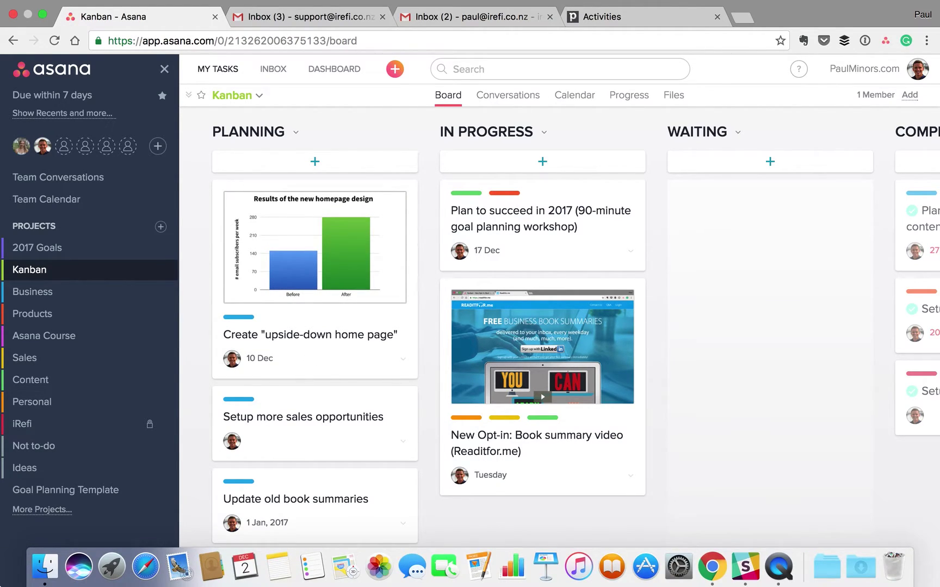
pyautogui.scroll(-2, 315, 343)
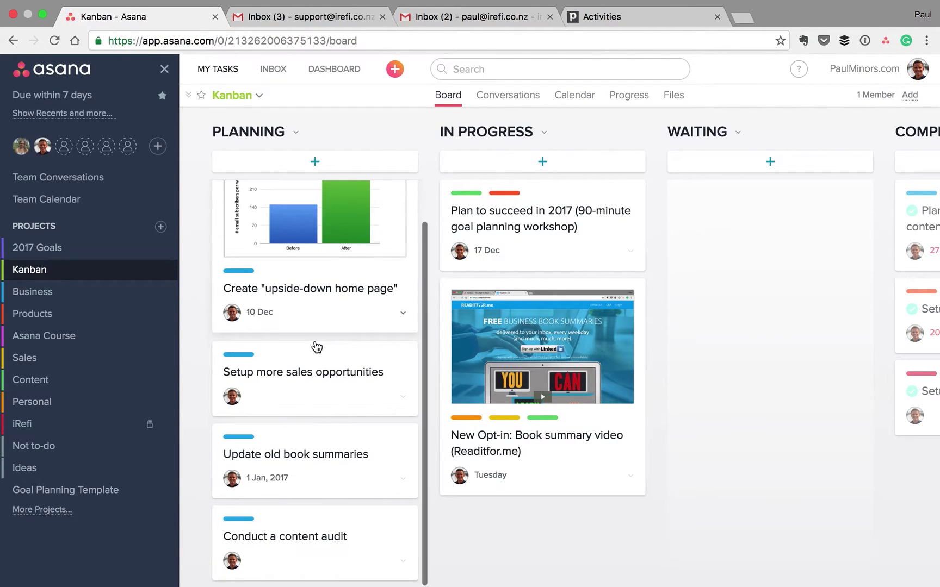
pyautogui.scroll(2, 351, 336)
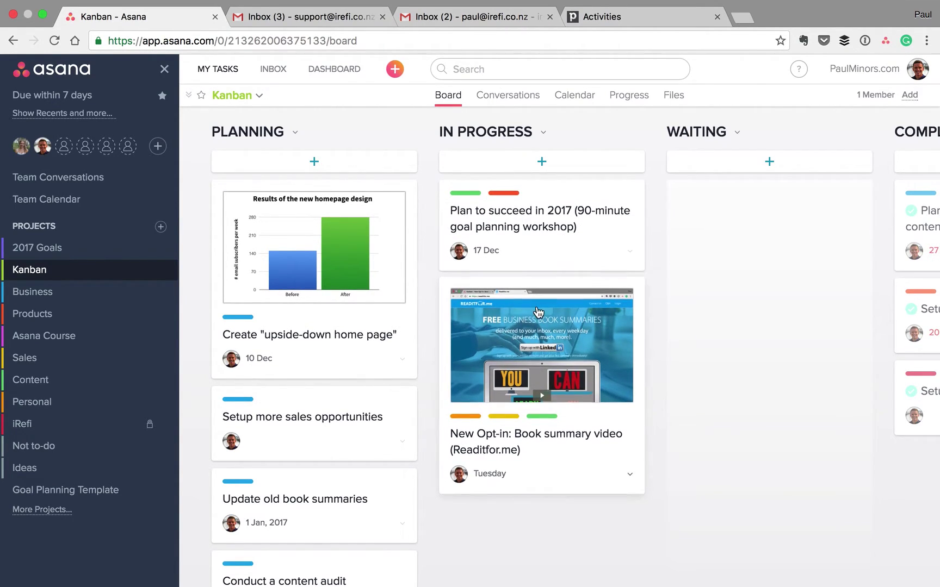
pyautogui.hscroll(2, 538, 314)
pyautogui.hscroll(2, 538, 314)
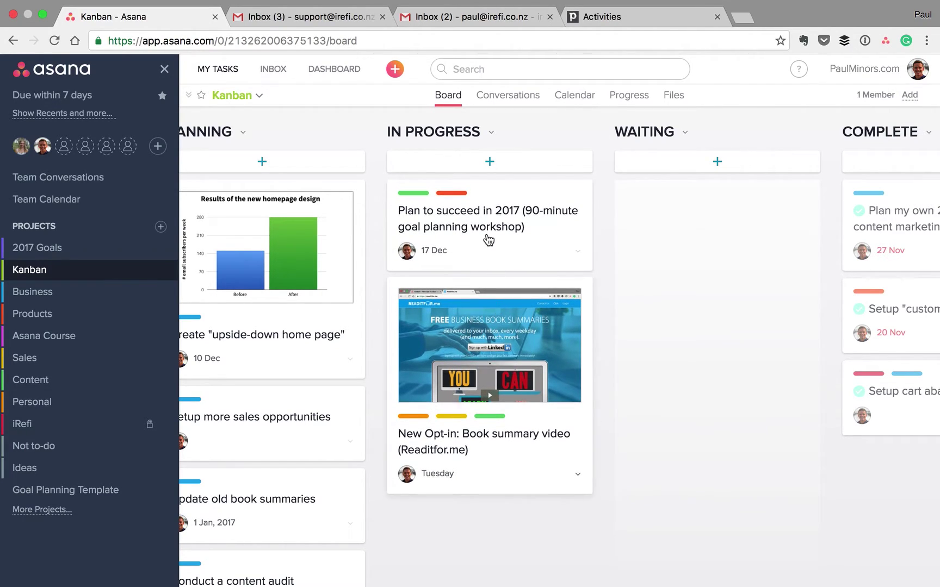
pyautogui.hscroll(-2, 268, 346)
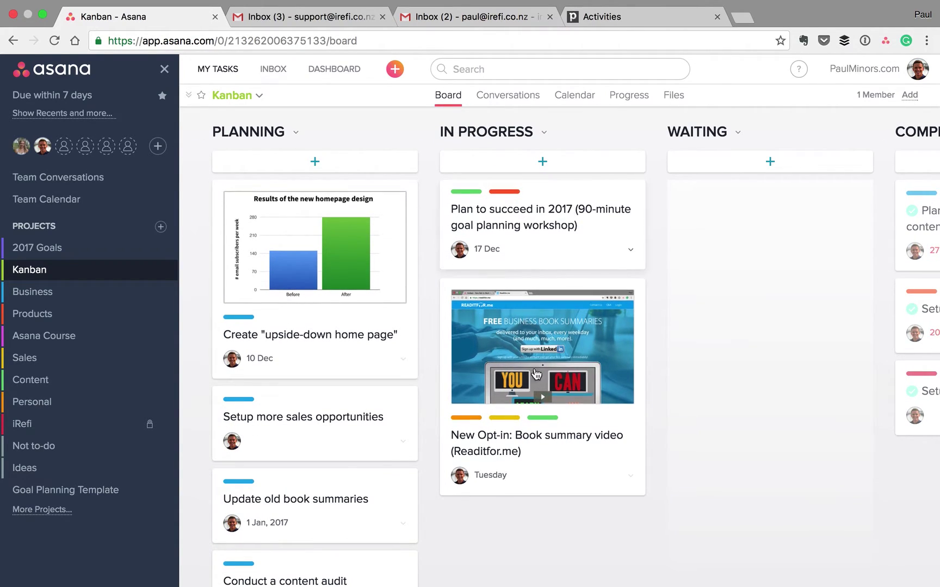
pyautogui.hscroll(5, 550, 289)
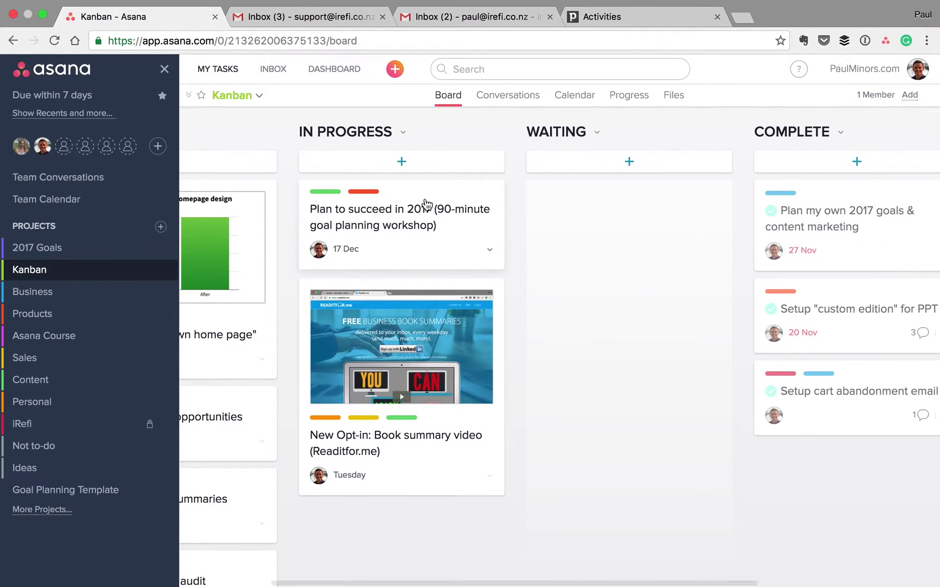
pyautogui.hscroll(3, 440, 206)
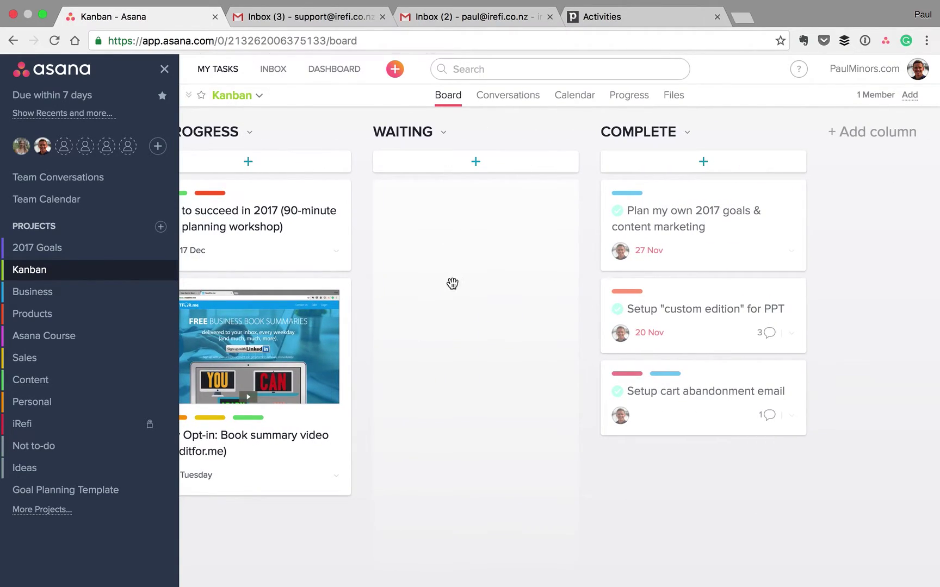
pyautogui.hscroll(1, 453, 288)
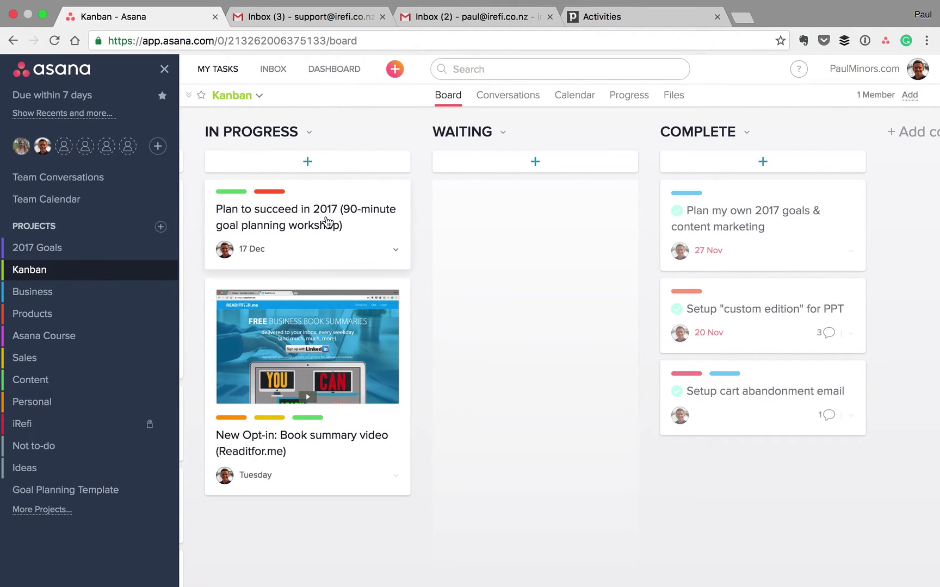
# Step: Mark the Plan to succeed in 2017 task complete and drag its card toward Complete
pyautogui.click(374, 246)
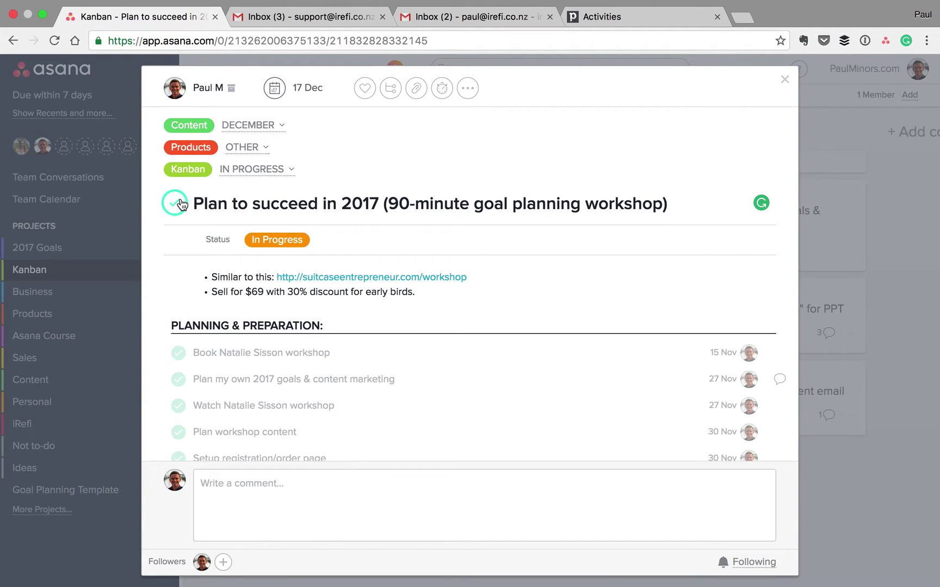
pyautogui.click(175, 203)
pyautogui.click(785, 80)
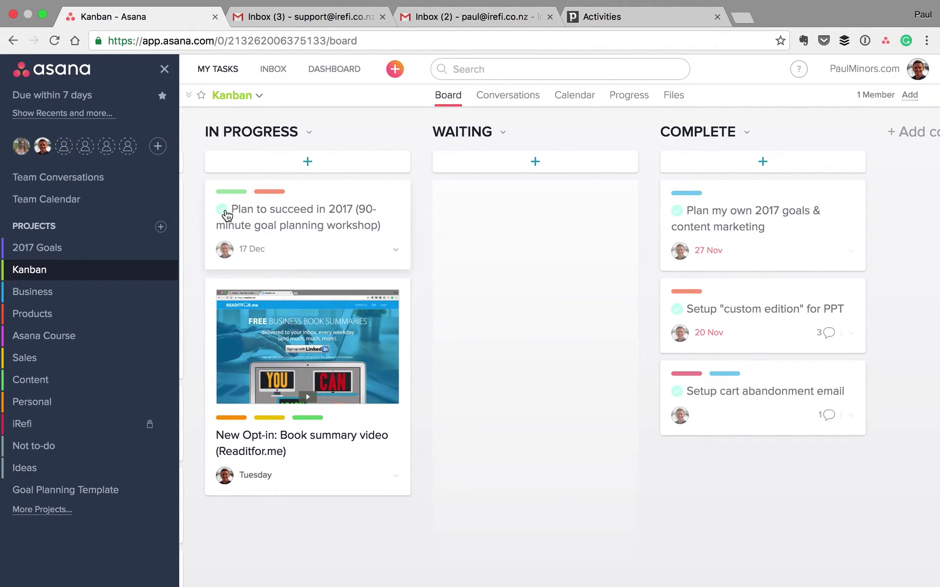
pyautogui.click(273, 218)
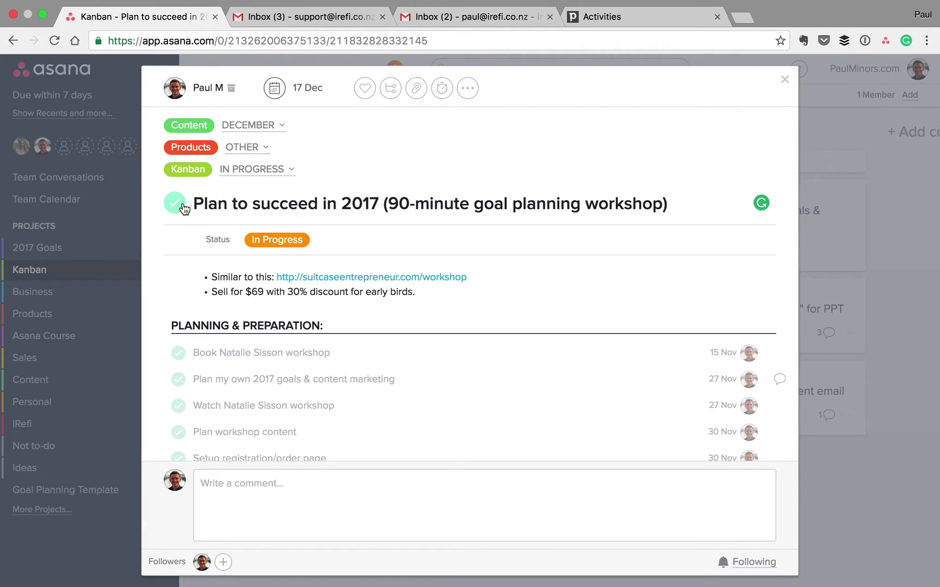
pyautogui.click(785, 81)
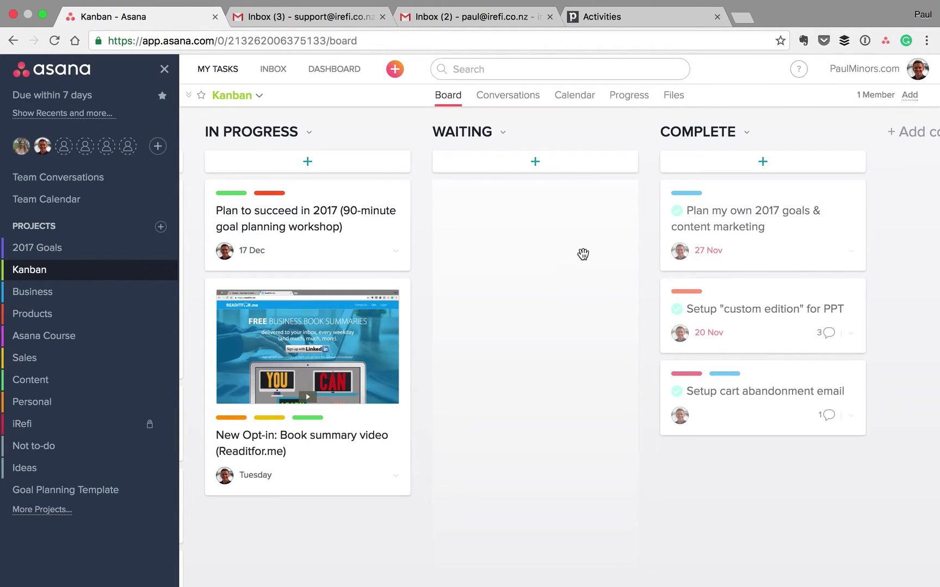
pyautogui.moveTo(301, 229); pyautogui.dragTo(346, 216)
# Step: Start a new task at the top of Planning, then discard the empty card
pyautogui.hscroll(-5, 427, 288)
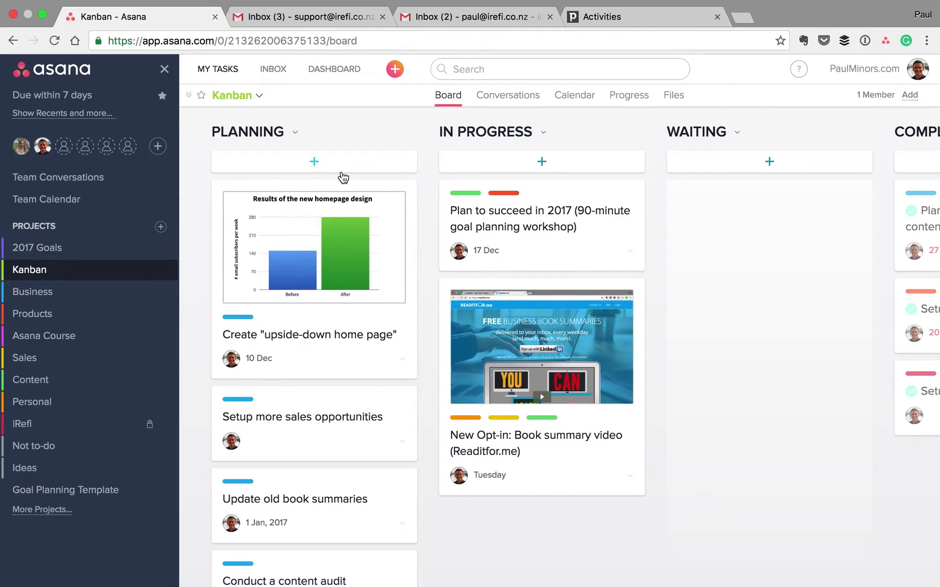
pyautogui.click(336, 164)
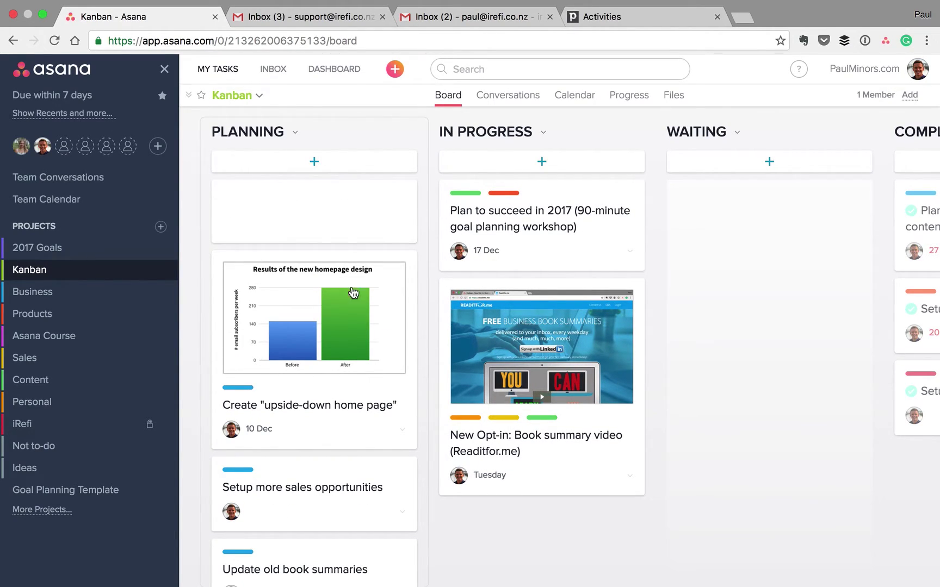
pyautogui.click(757, 313)
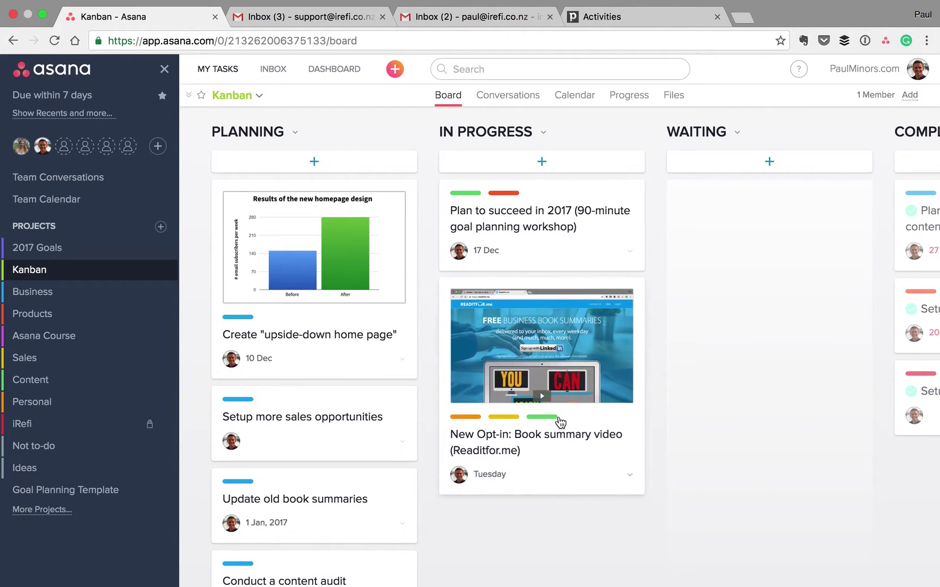
# Step: View the Plan to succeed in 2017 task's details and projects, then close it
pyautogui.hscroll(5, 674, 226)
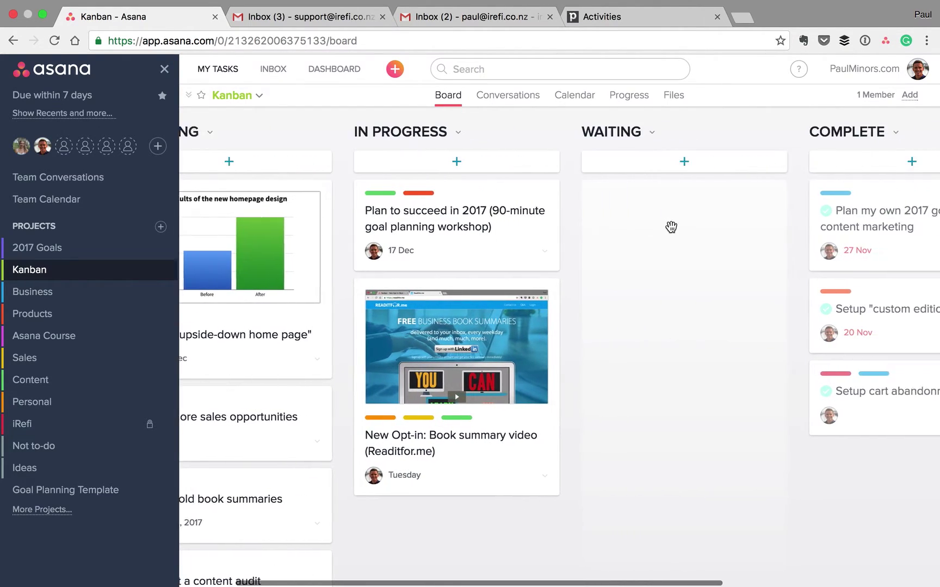
pyautogui.hscroll(-5, 669, 226)
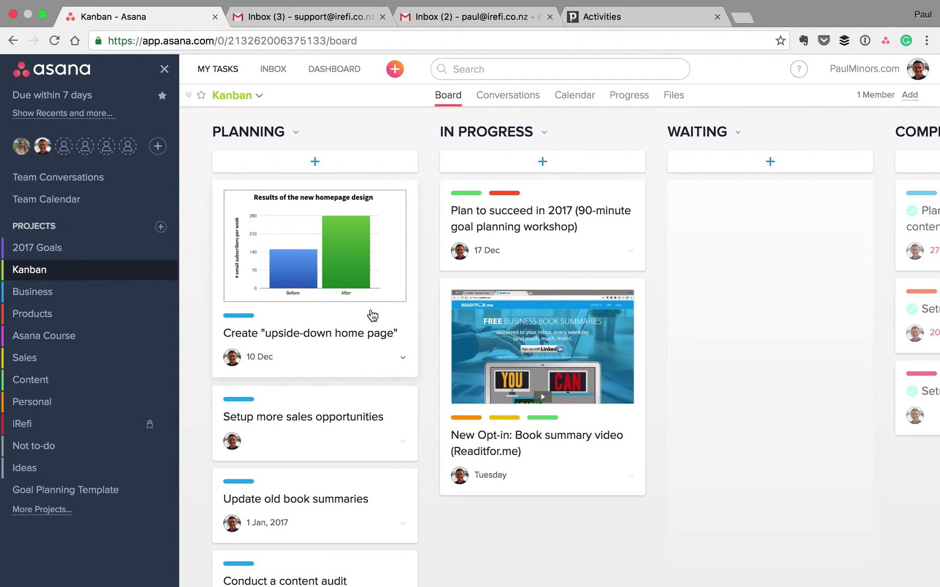
pyautogui.click(513, 208)
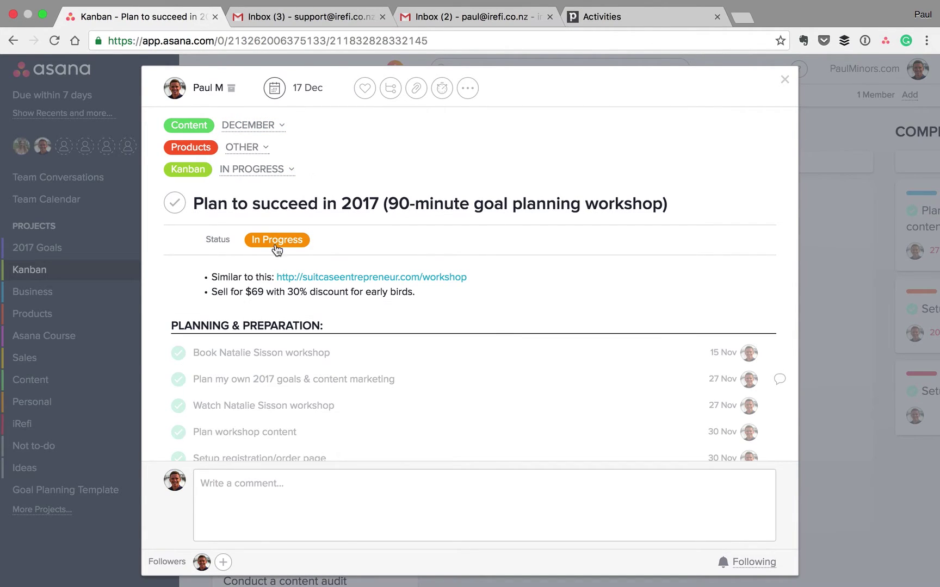
pyautogui.click(783, 82)
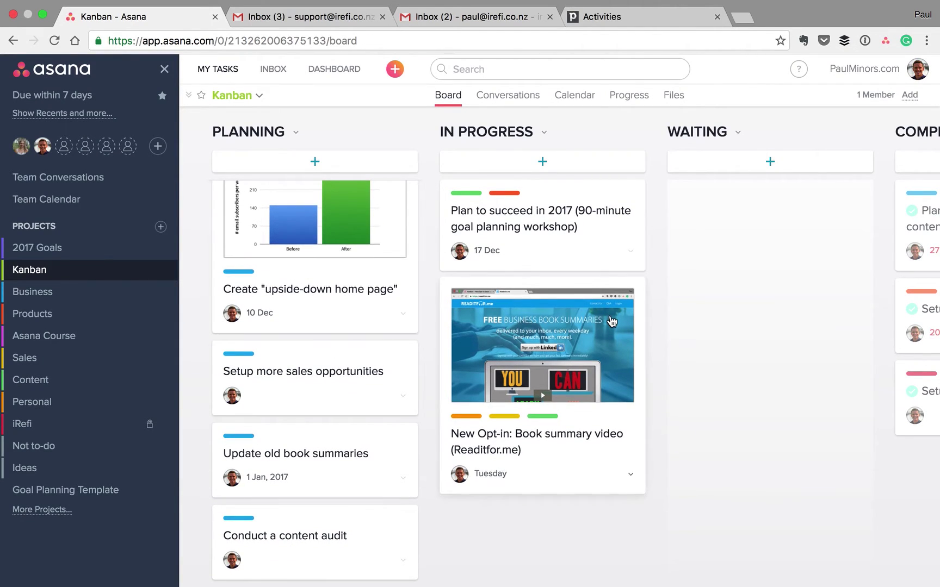
# Step: Scroll the Kanban board right to Complete and back left to Planning
pyautogui.scroll(2, 342, 311)
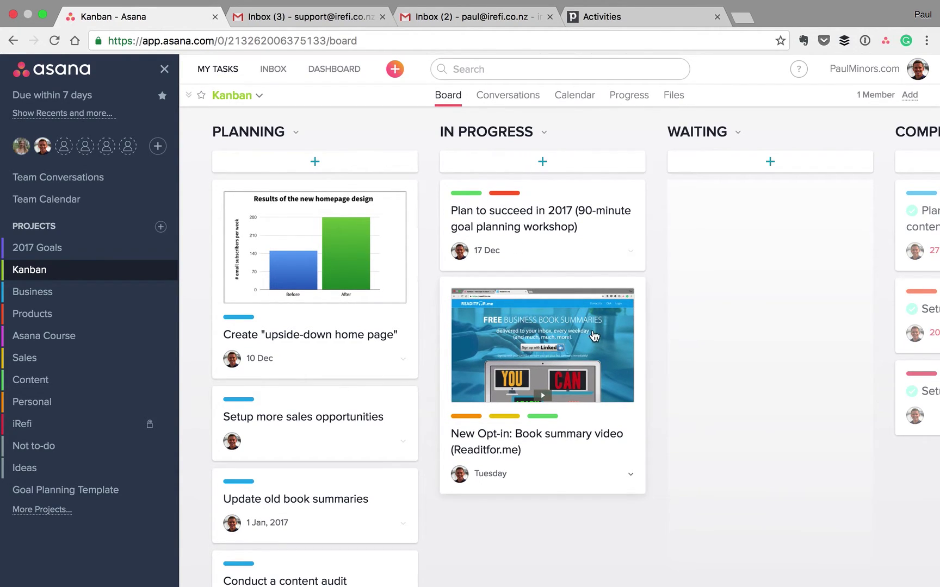
pyautogui.hscroll(5, 594, 337)
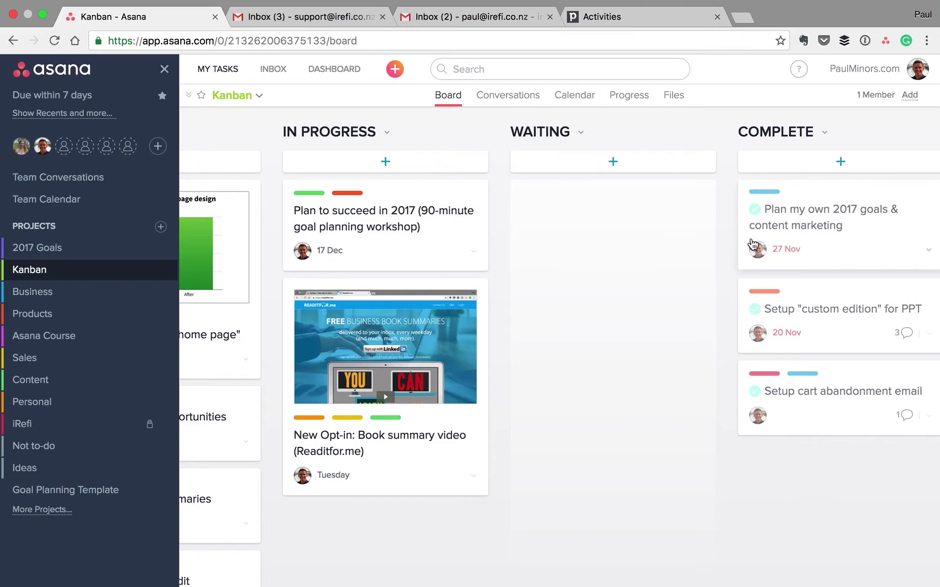
pyautogui.hscroll(-5, 594, 266)
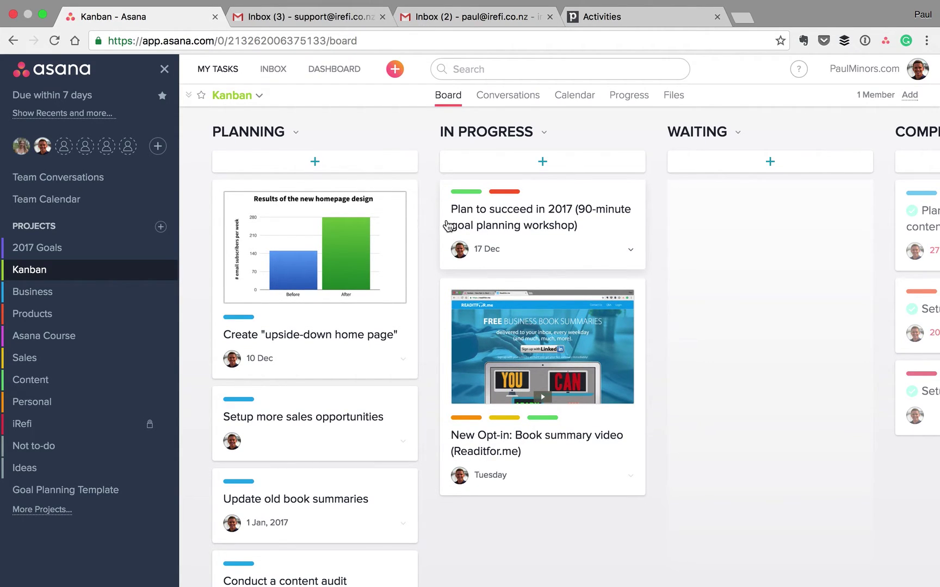
# Step: Switch to the Ideas board, scan its Ebooks-to-Other columns, and open the Asana employee onboarding idea
pyautogui.click(60, 471)
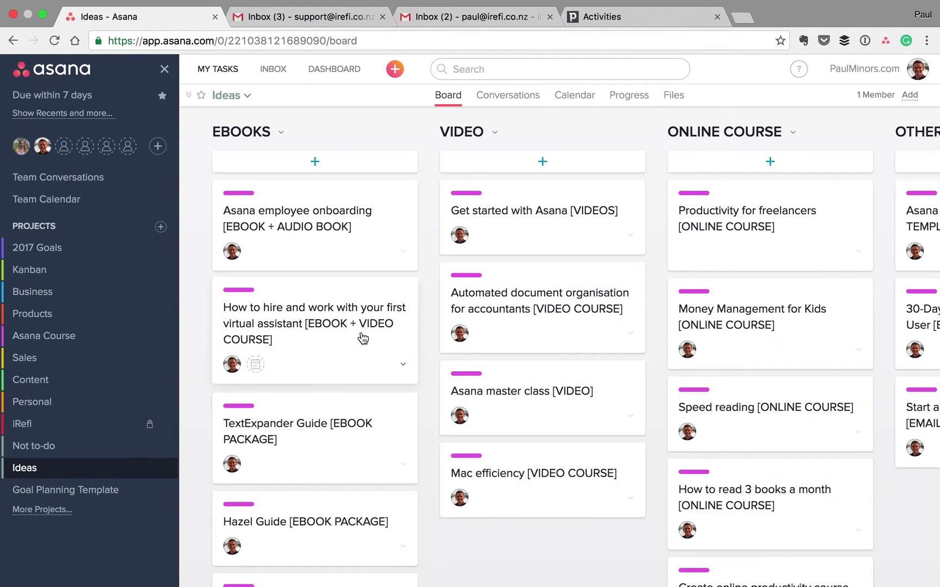
pyautogui.hscroll(6, 506, 219)
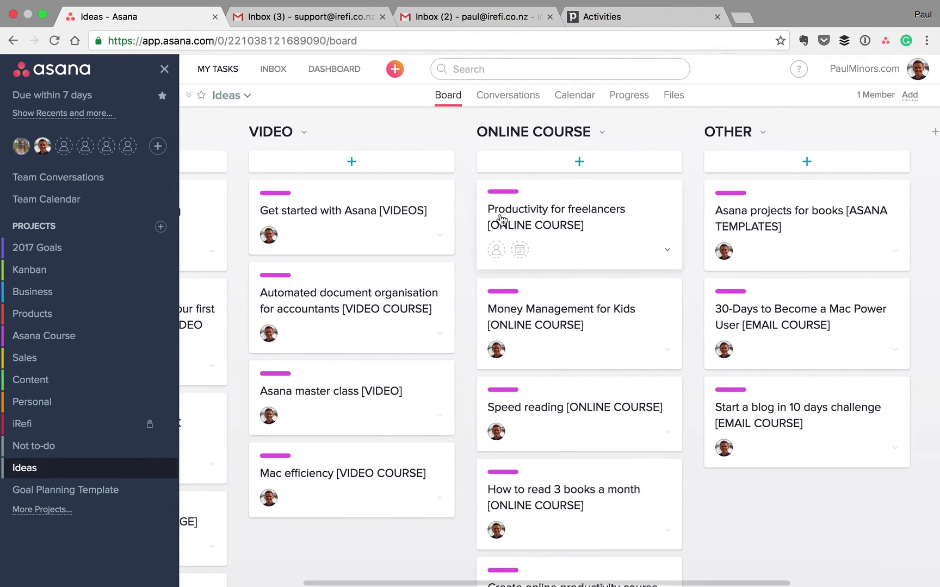
pyautogui.hscroll(-6, 499, 219)
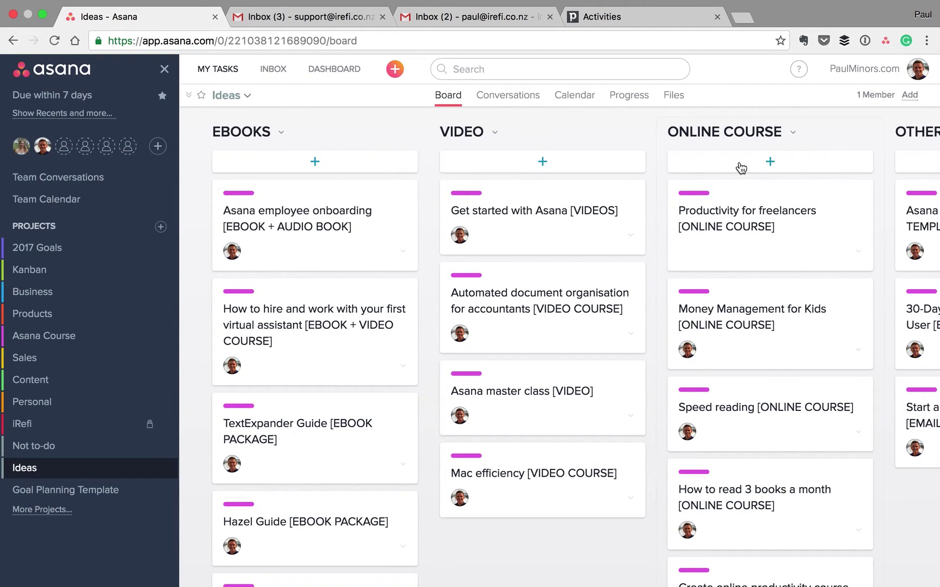
pyautogui.hscroll(4, 735, 172)
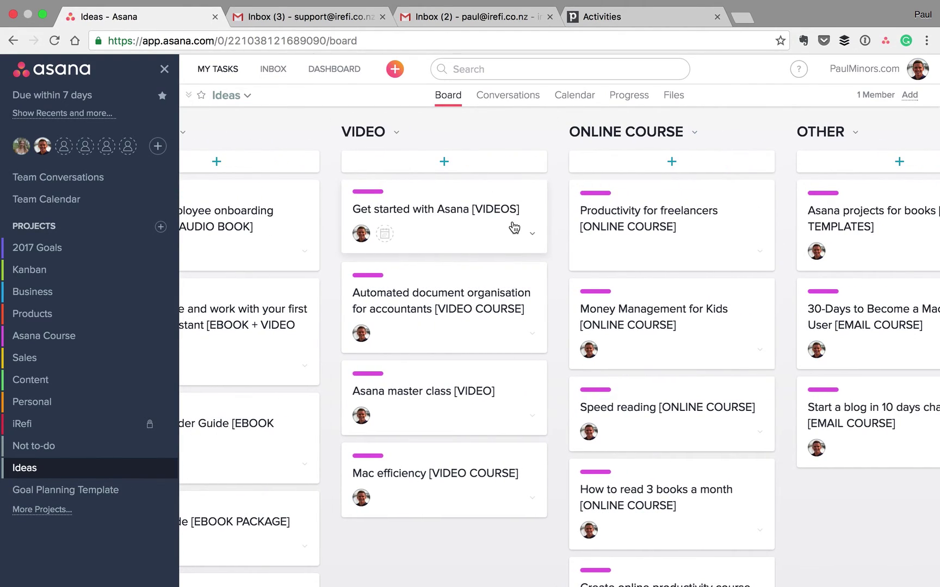
pyautogui.hscroll(-4, 514, 227)
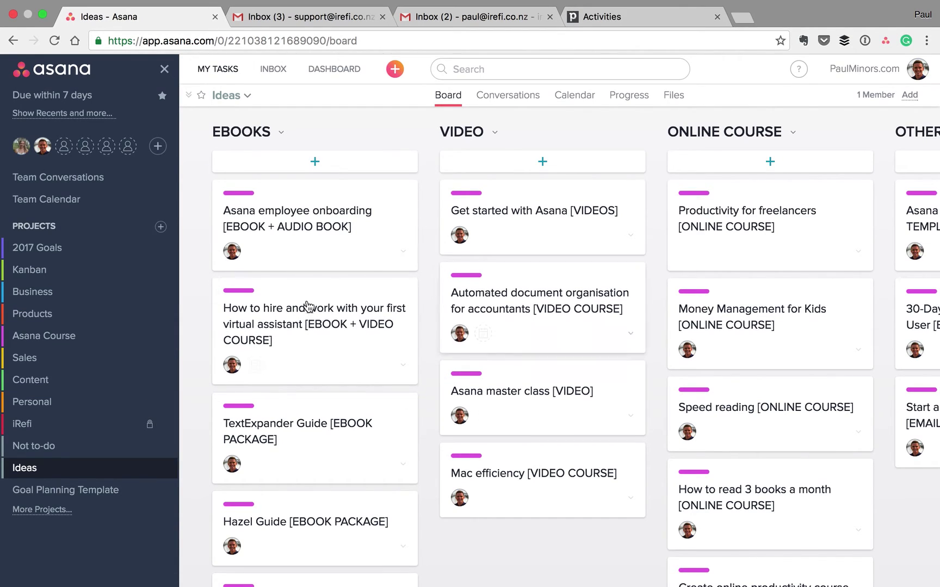
pyautogui.click(311, 213)
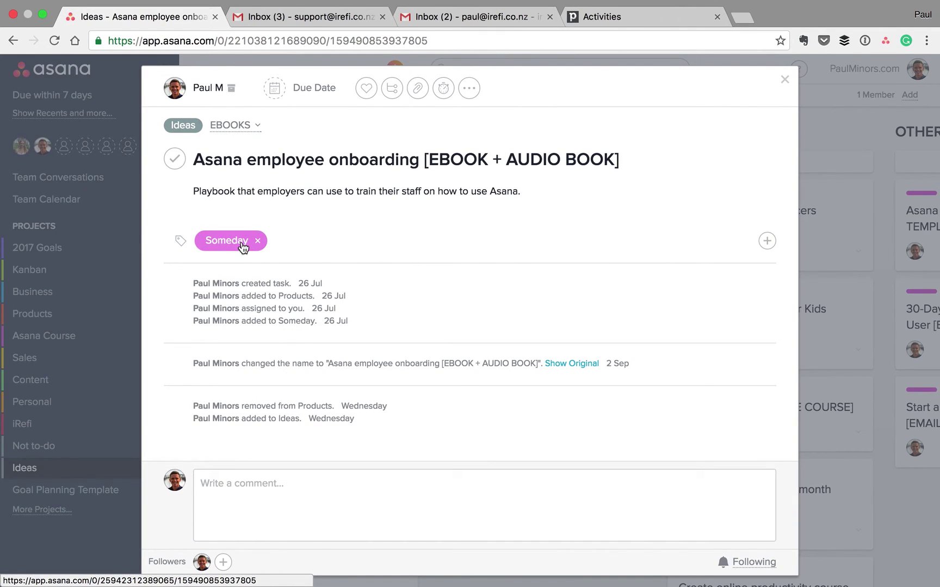
pyautogui.click(784, 80)
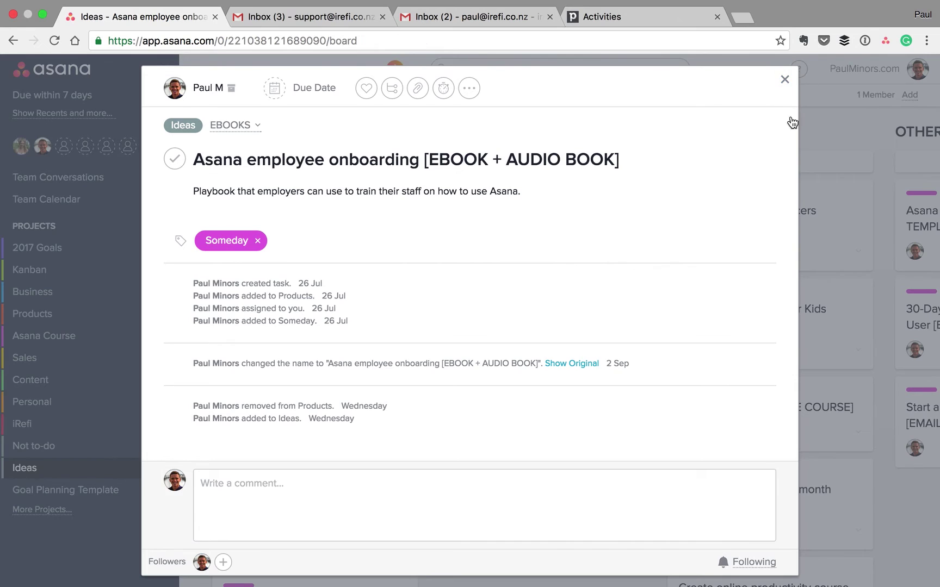
pyautogui.hscroll(5, 877, 419)
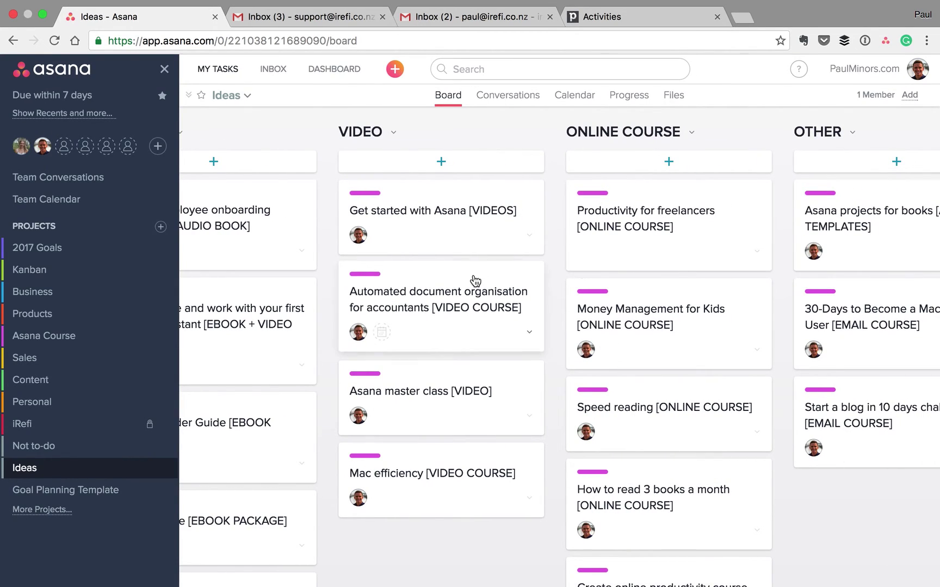
pyautogui.click(76, 270)
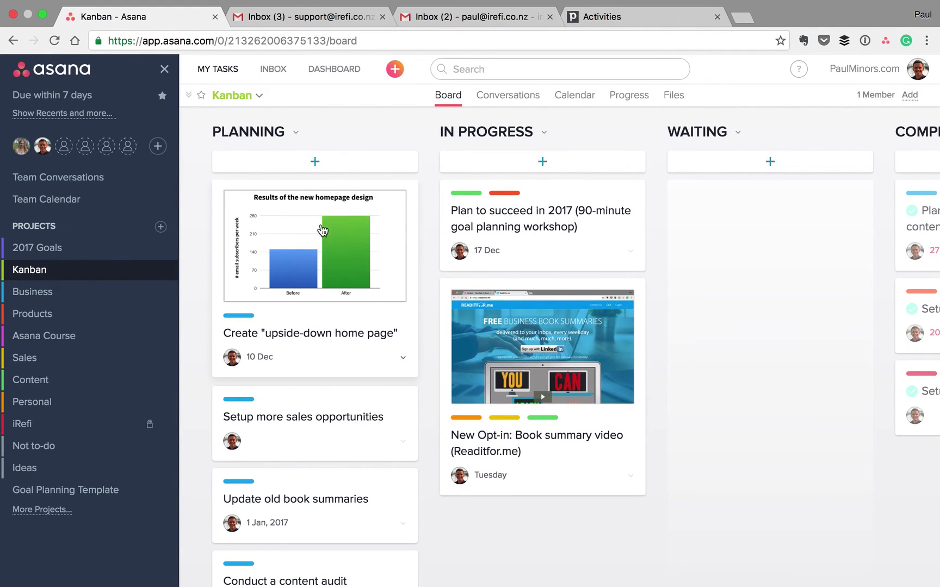
# Step: Open the Create "upside-down home page" task and scroll down to its two attached images
pyautogui.click(317, 243)
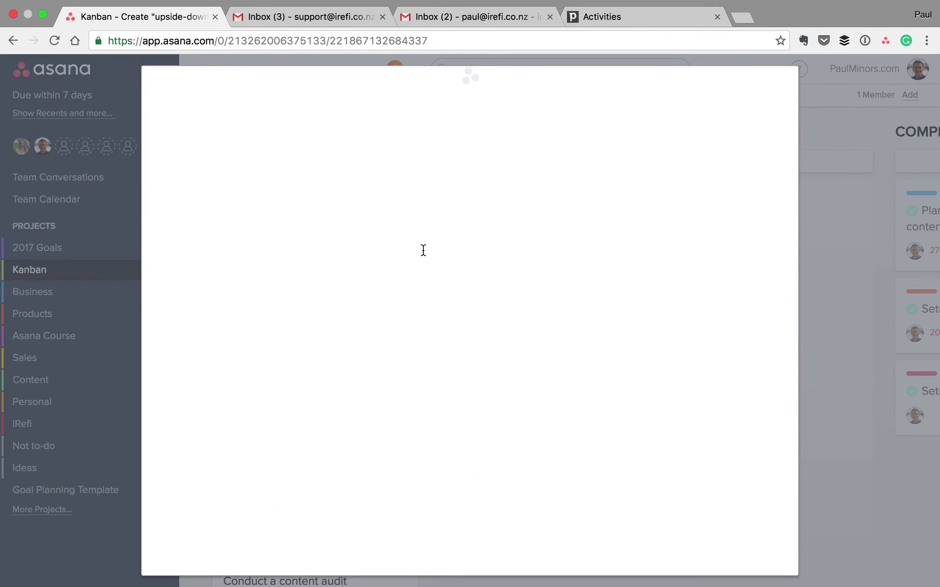
pyautogui.scroll(-10, 442, 279)
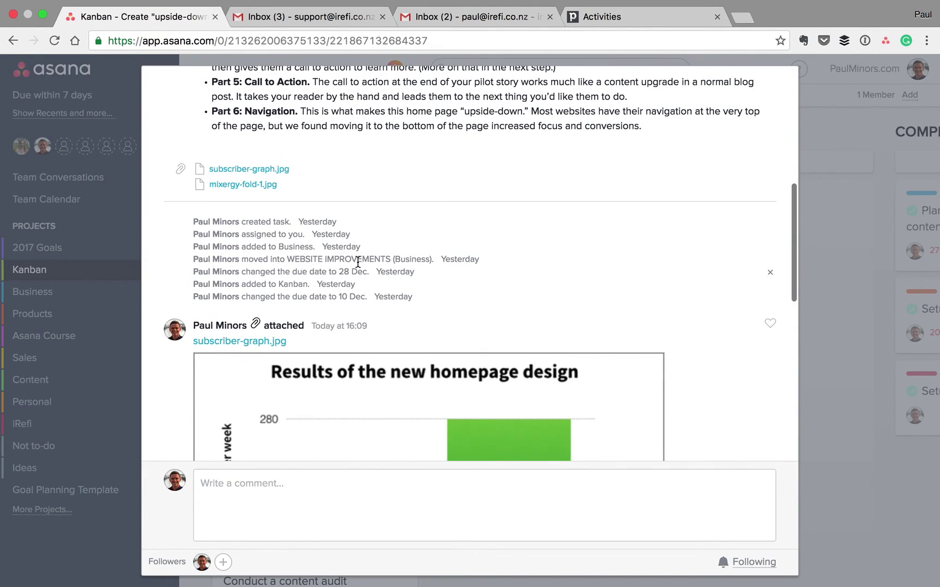
pyautogui.scroll(-5, 406, 307)
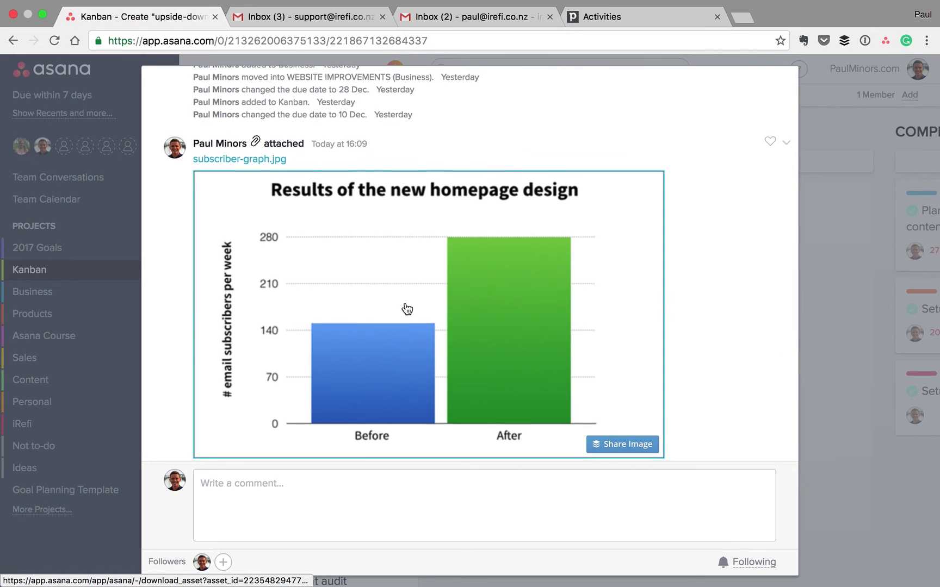
pyautogui.scroll(-5, 445, 307)
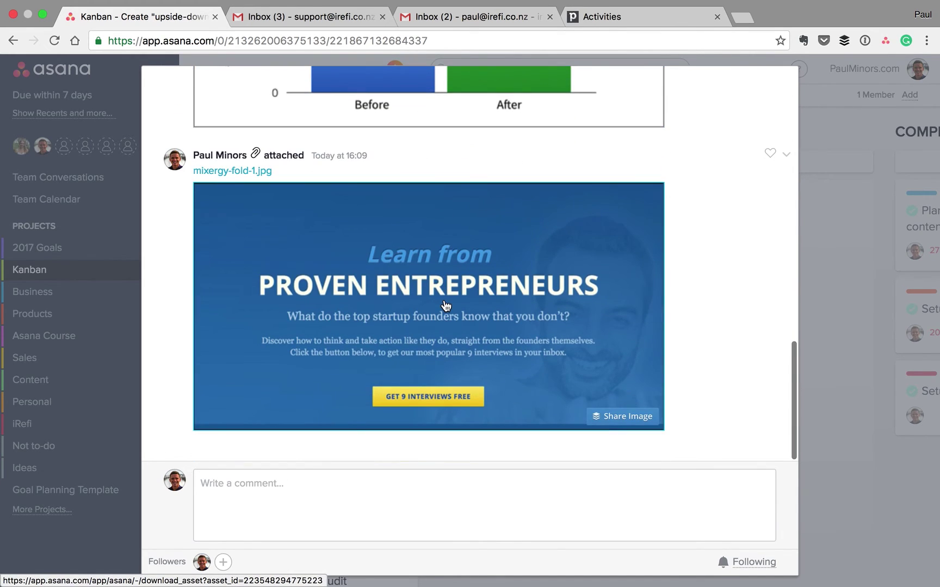
pyautogui.scroll(20, 445, 305)
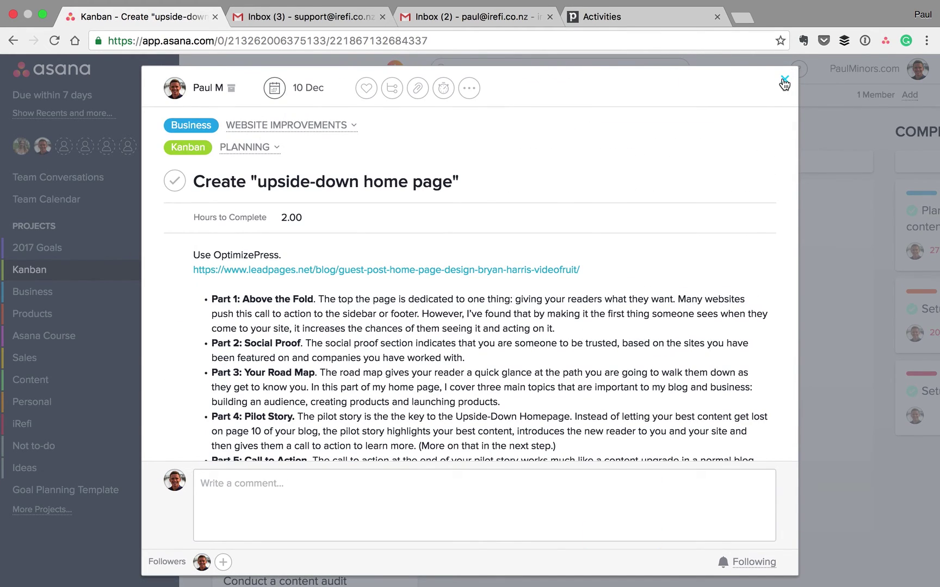
pyautogui.click(784, 83)
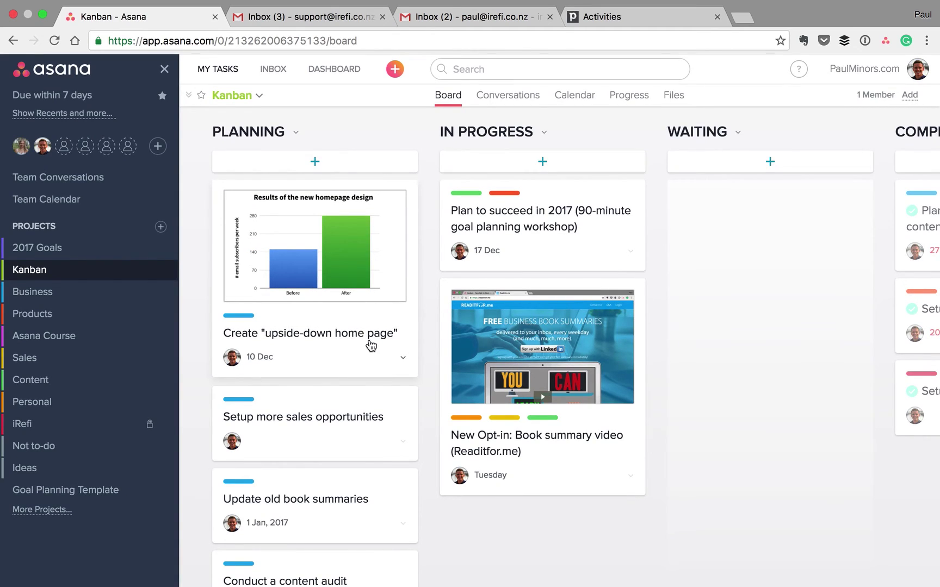
# Step: Set mixergy-fold-1.jpg as the upside-down home page card's cover image
pyautogui.click(404, 360)
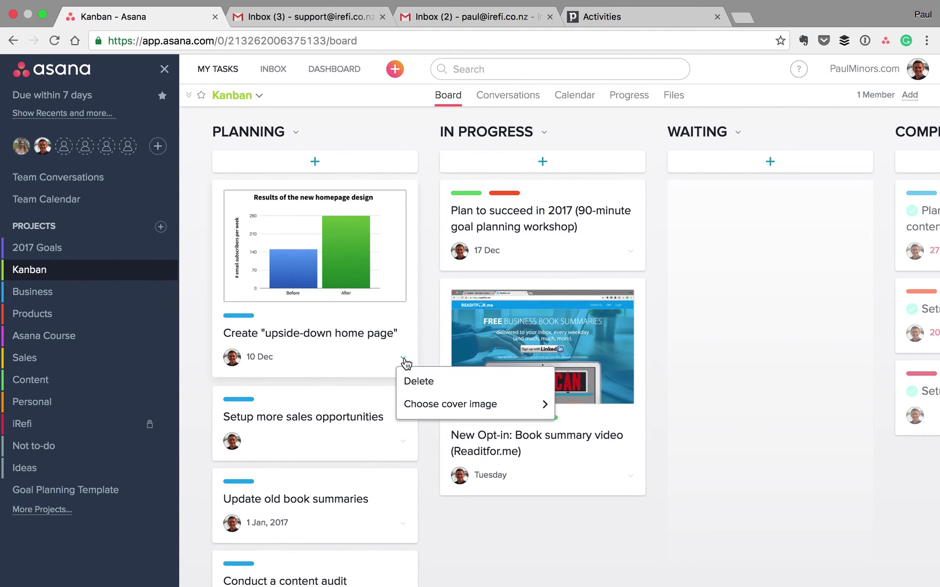
pyautogui.moveTo(497, 404)
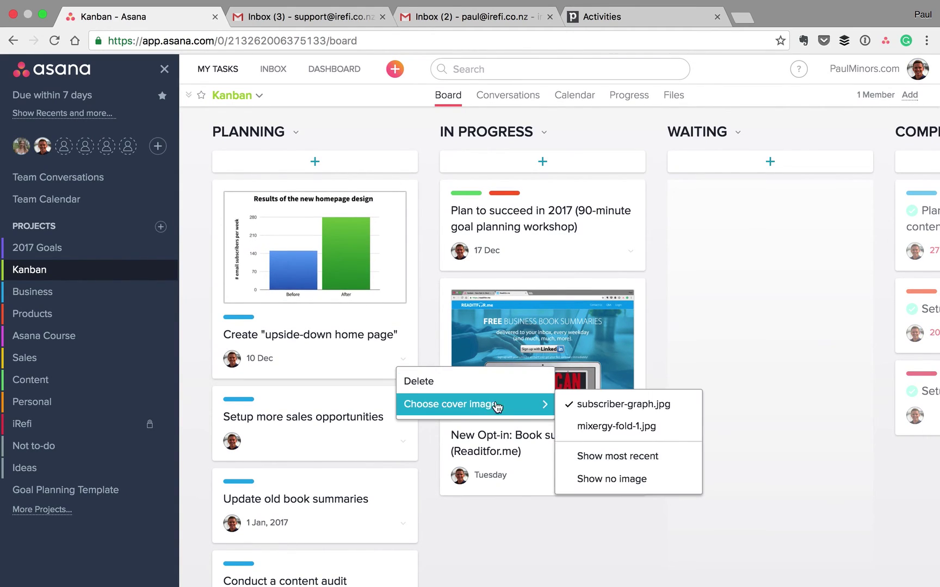
pyautogui.click(582, 423)
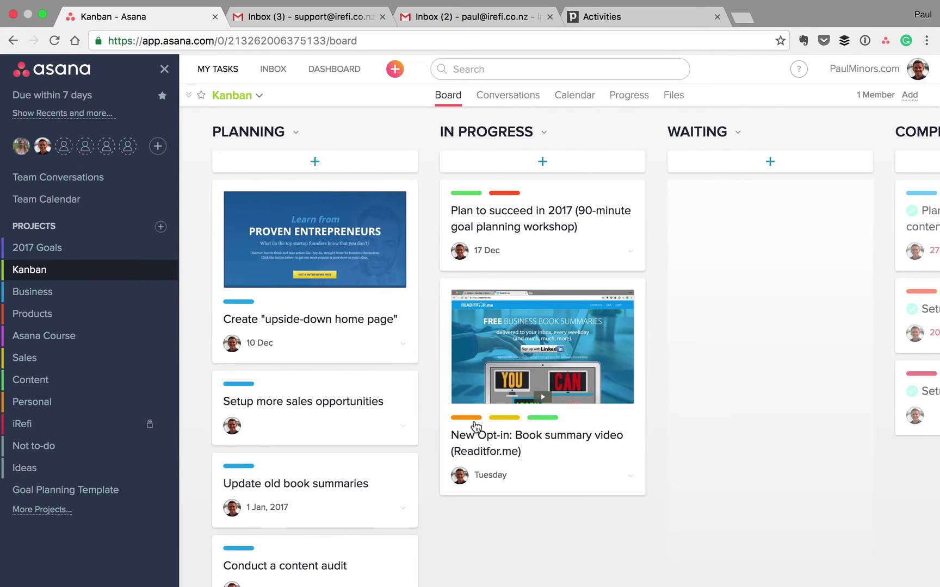
# Step: Restore subscriber-graph.jpg as the card's cover image
pyautogui.click(403, 344)
pyautogui.moveTo(460, 392)
pyautogui.click(620, 388)
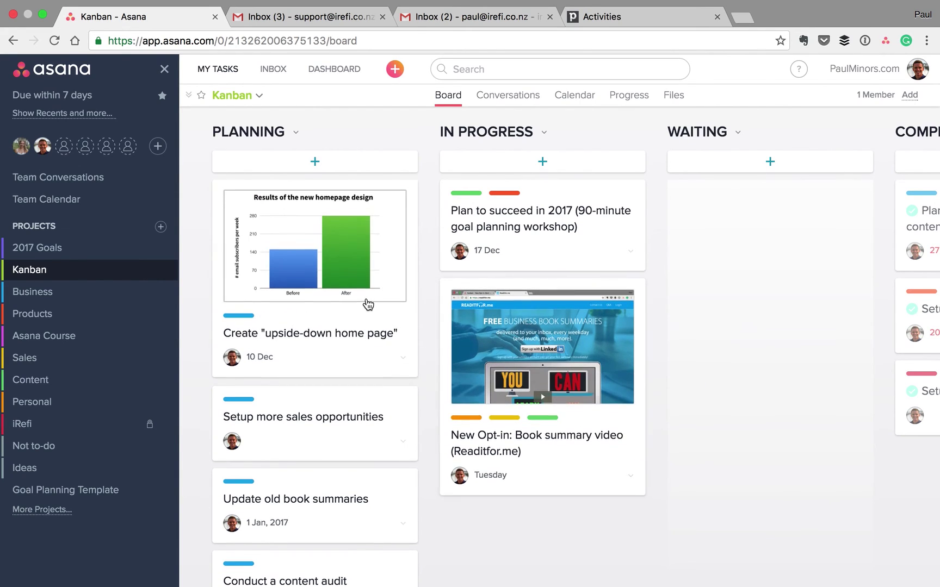